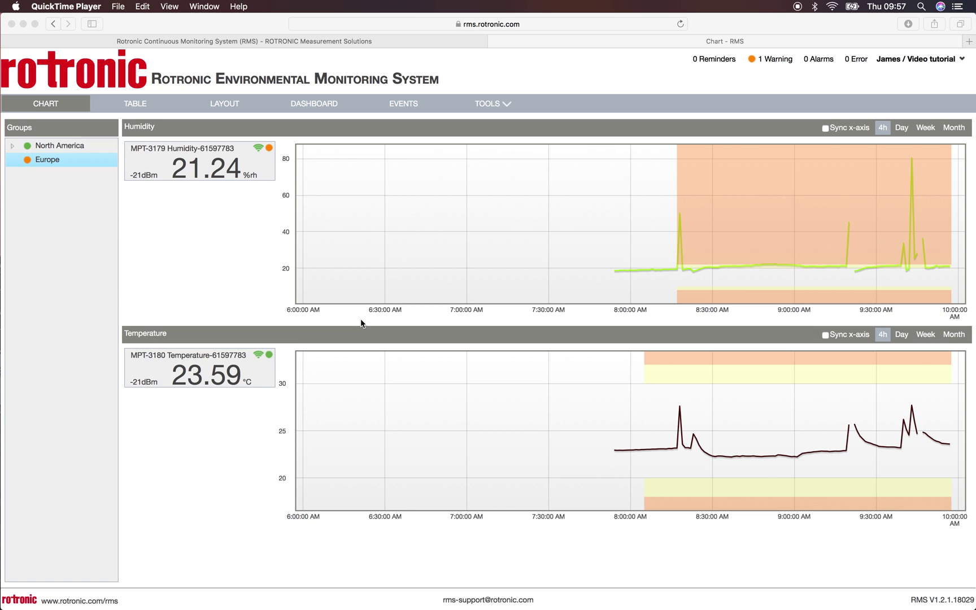
# Open the calibration tool and set the temperature measuring point's absolute tolerance to +0.5 and -0.5.
pyautogui.click(510, 105)
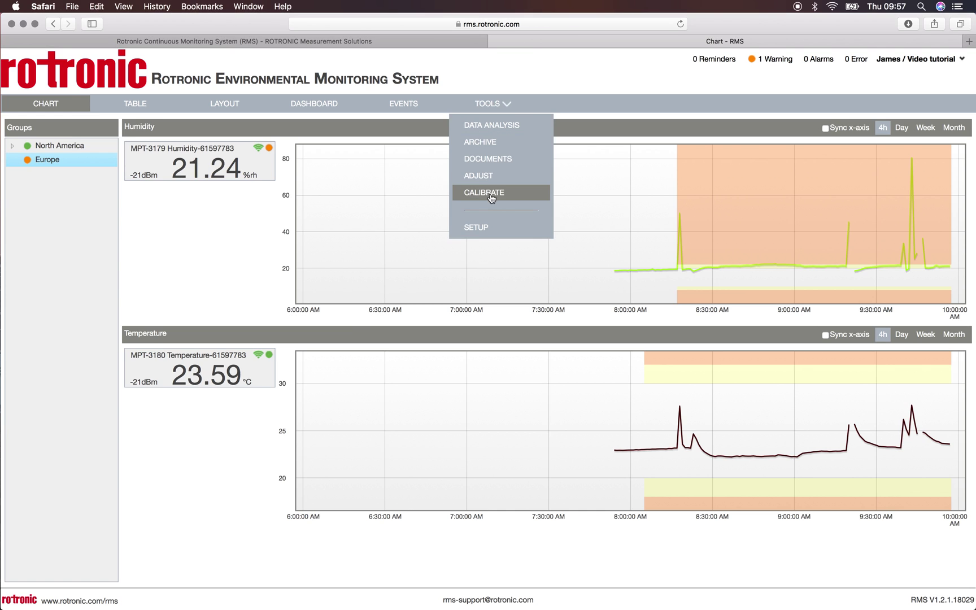
pyautogui.click(491, 194)
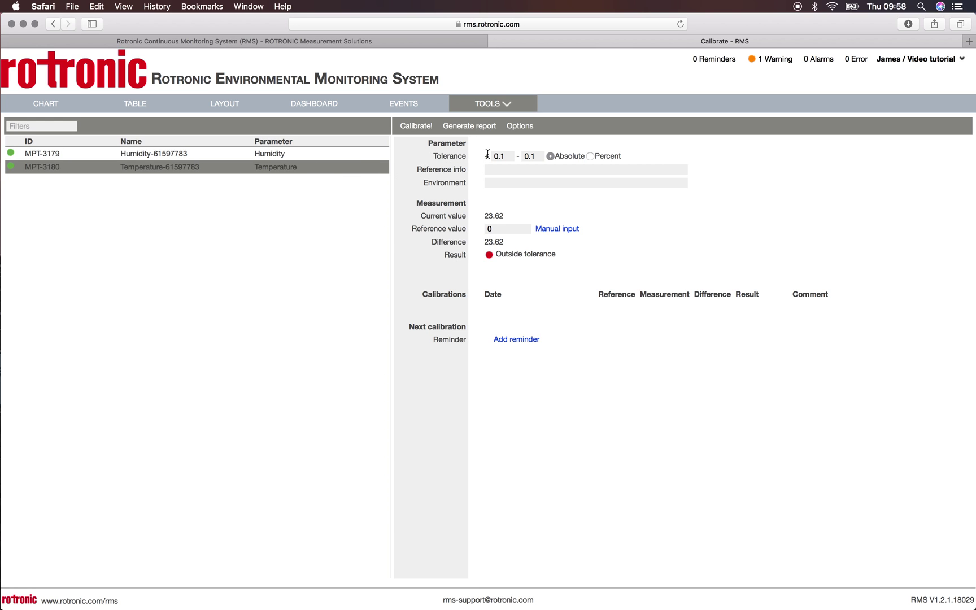
pyautogui.click(508, 156)
pyautogui.press('BackSpace')
pyautogui.write('5')
pyautogui.click(539, 155)
pyautogui.press('BackSpace')
pyautogui.write('5')
# Enter Pt100 SCS0034 as the reference info for the temperature calibration.
pyautogui.click(558, 170)
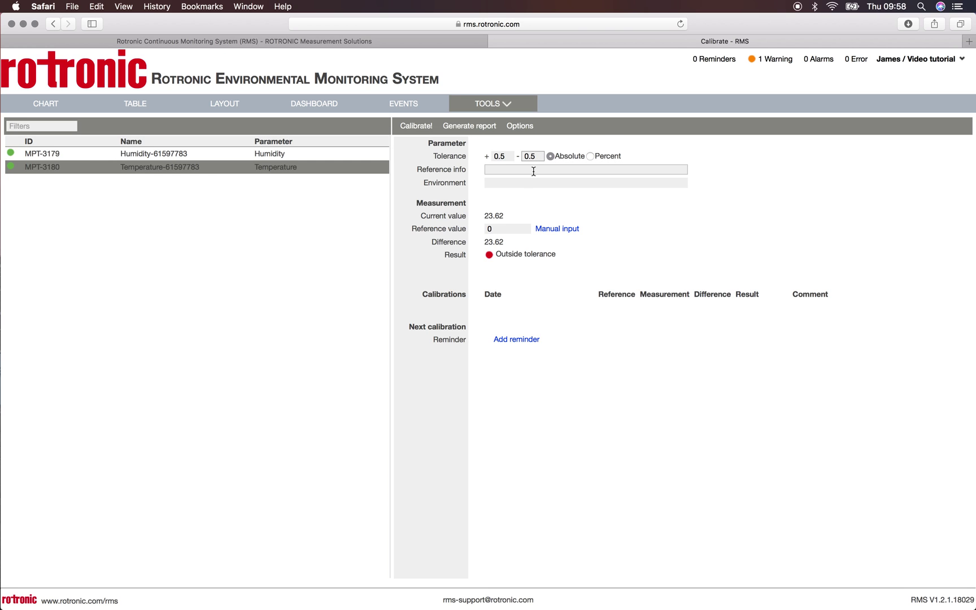
pyautogui.click(513, 172)
pyautogui.write('Pt100 SCS')
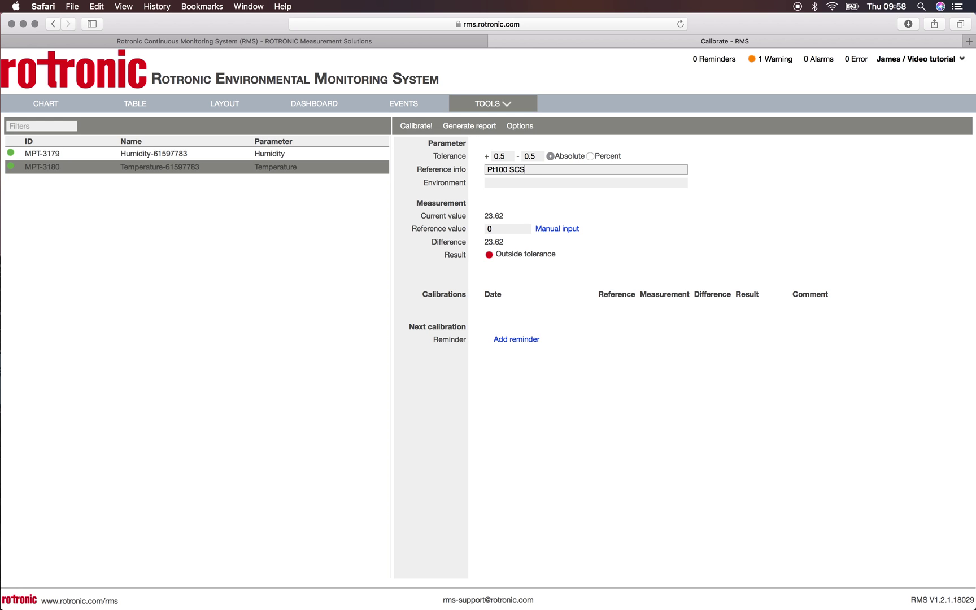
pyautogui.write('0034')
pyautogui.press('Tab')
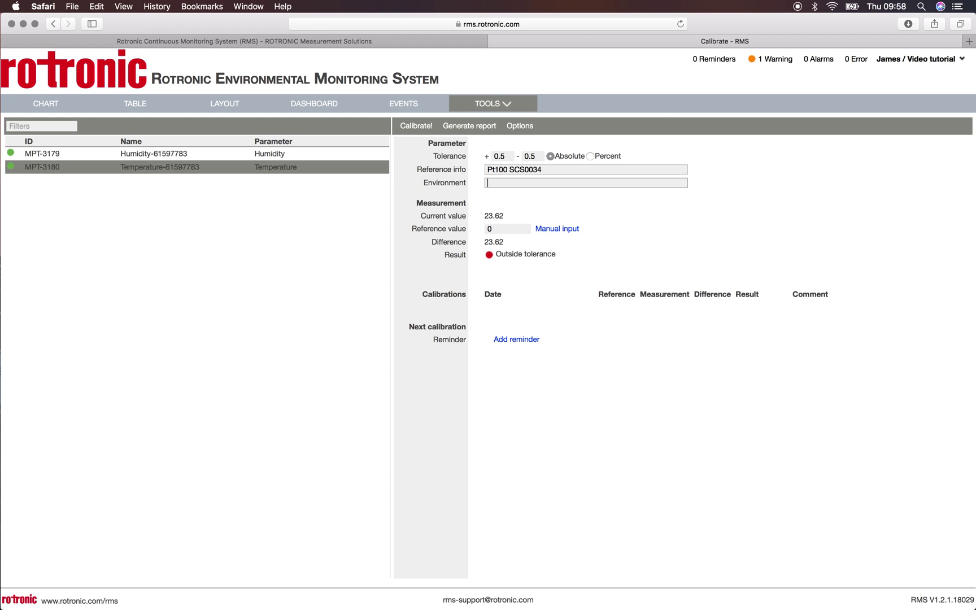
# Enter Hygrogen as the calibration environment, correcting the automatic spelling replacement.
pyautogui.write('HygroGen')
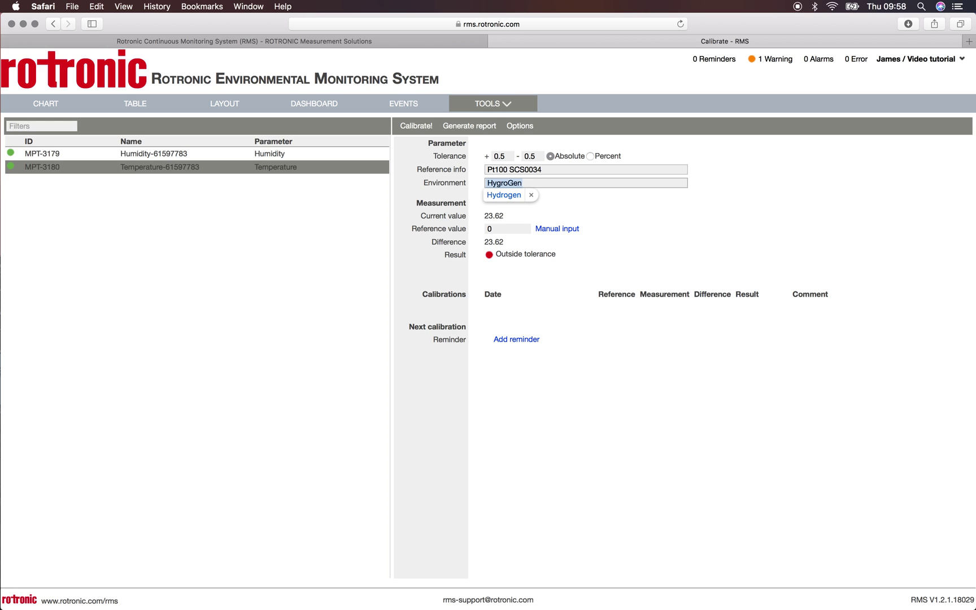
pyautogui.press('Return')
pyautogui.click(504, 184)
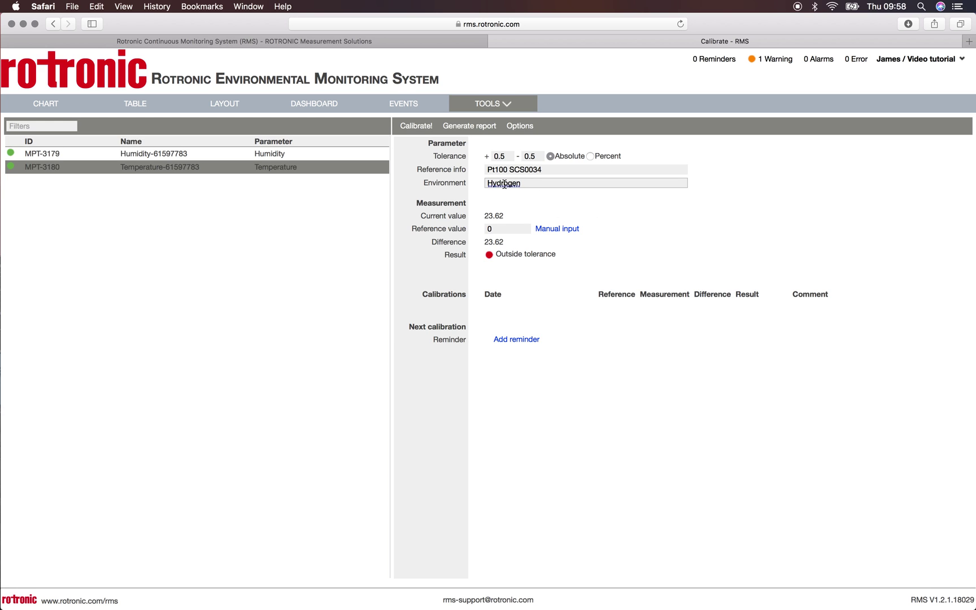
pyautogui.press('BackSpace')
pyautogui.press('BackSpace')
pyautogui.write('ygrogen')
pyautogui.press('Delete')
pyautogui.press('Delete')
pyautogui.press('Delete')
pyautogui.press('Delete')
# Set the reference value of the temperature measurement to 25.
pyautogui.click(495, 230)
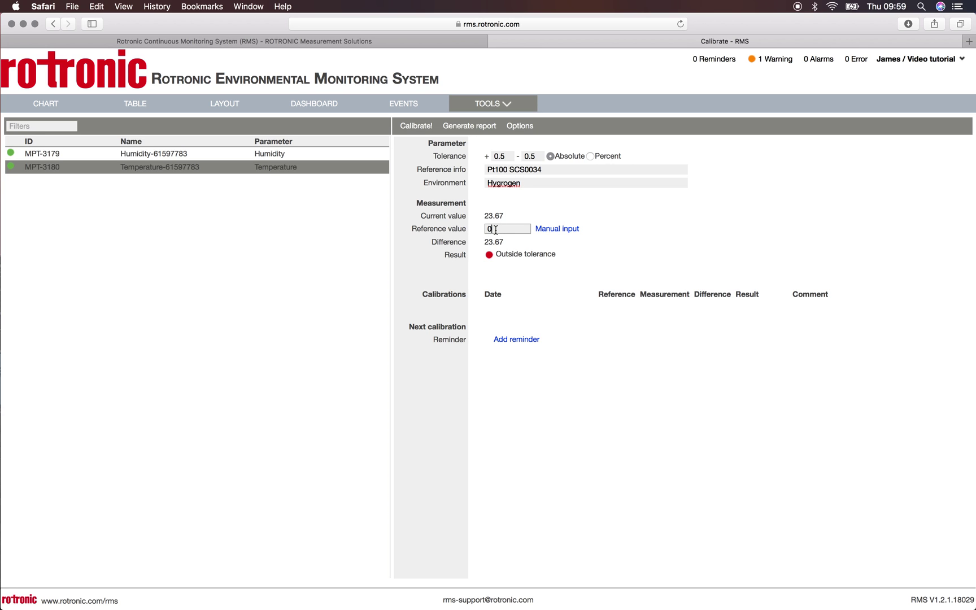
pyautogui.doubleClick(503, 229)
pyautogui.write('25')
# Widen the temperature point's calibration tolerance to +1.5 and -1.5.
pyautogui.doubleClick(498, 157)
pyautogui.write('1')
pyautogui.doubleClick(528, 156)
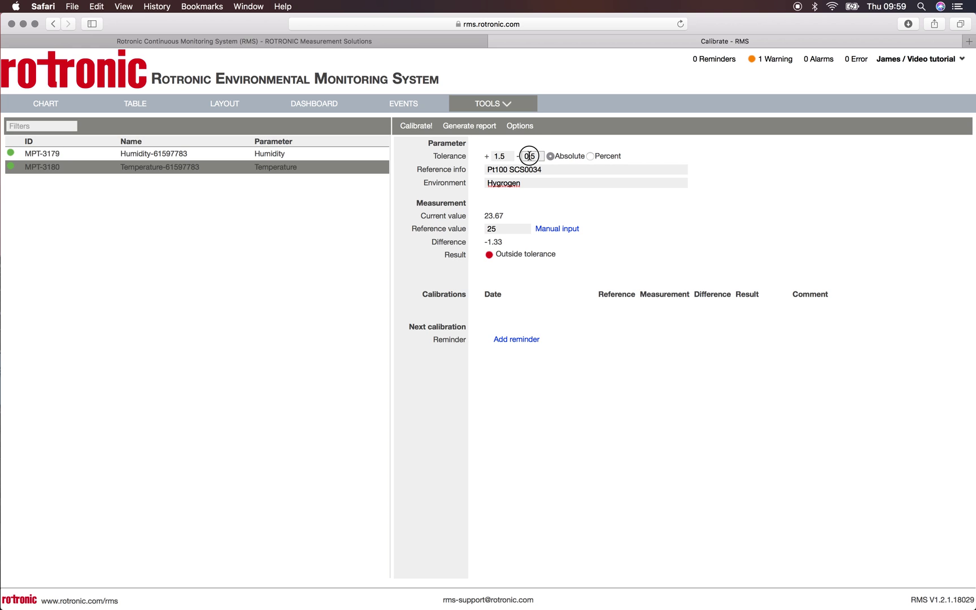
pyautogui.write('1')
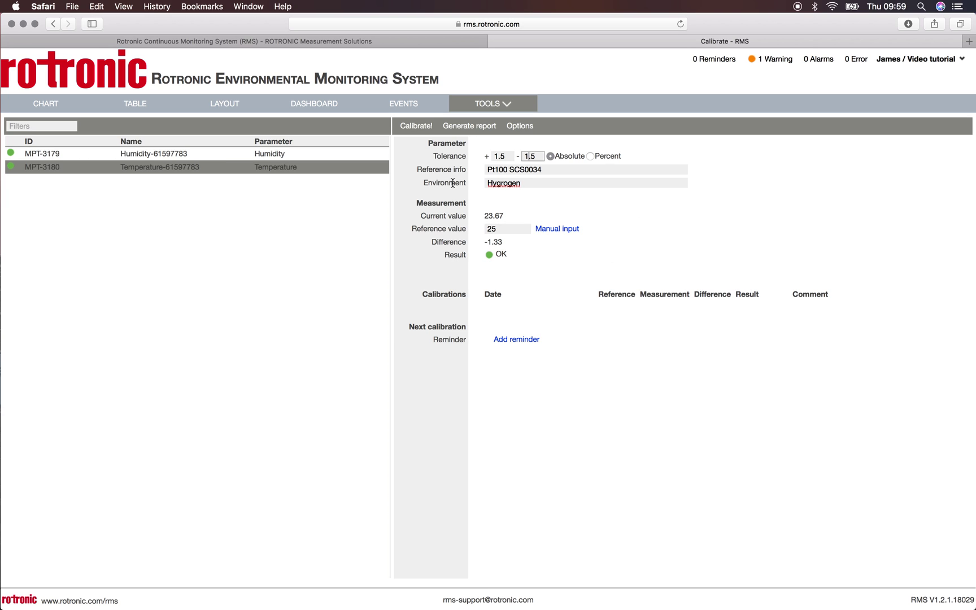
# Record an input calibration for the temperature point with the comment Test.
pyautogui.click(417, 130)
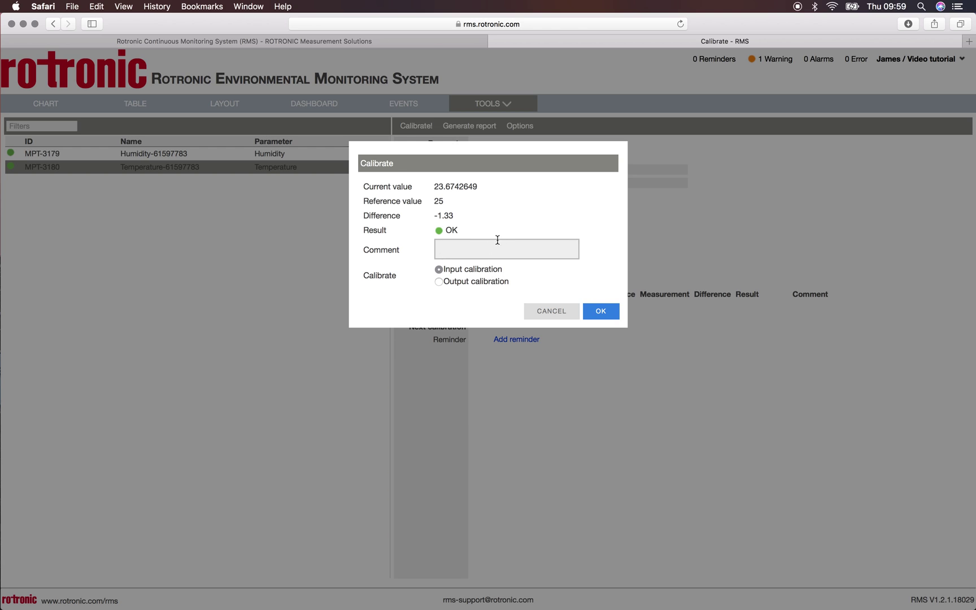
pyautogui.write('Test')
pyautogui.press('BackSpace')
pyautogui.press('BackSpace')
pyautogui.press('BackSpace')
pyautogui.write('est')
pyautogui.click(597, 320)
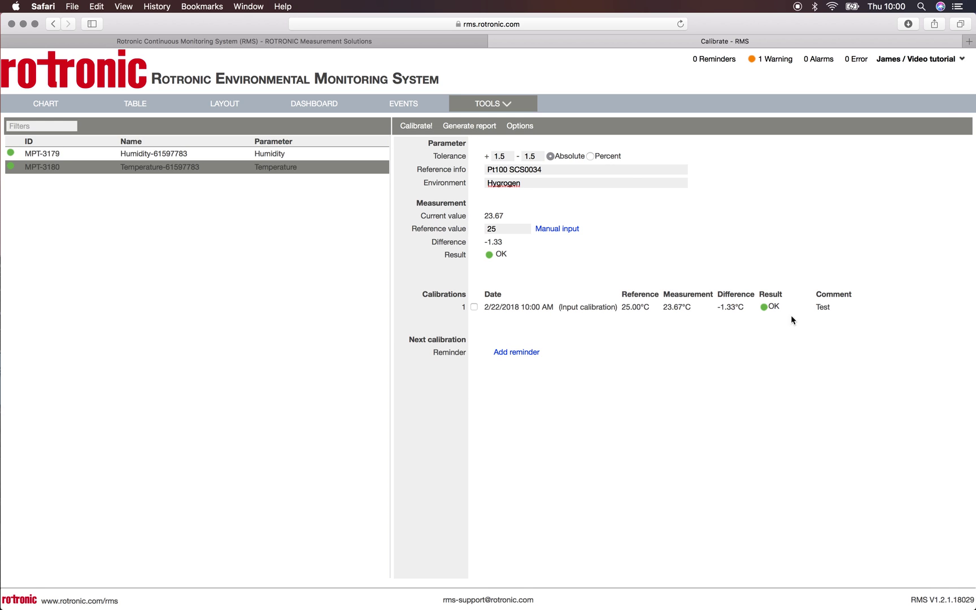
# Tighten the temperature point's calibration tolerance back to +0.5 and -0.5.
pyautogui.click(495, 157)
pyautogui.press('BackSpace')
pyautogui.write('0')
pyautogui.click(528, 156)
pyautogui.press('BackSpace')
pyautogui.write('0')
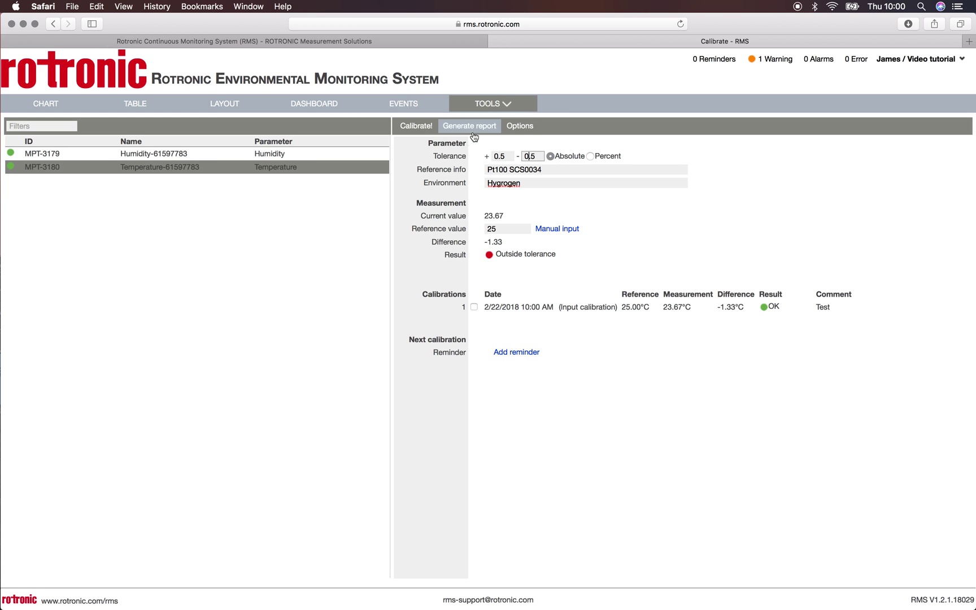
# Record a second input calibration with the tighter tolerance and the comment Test.
pyautogui.click(415, 127)
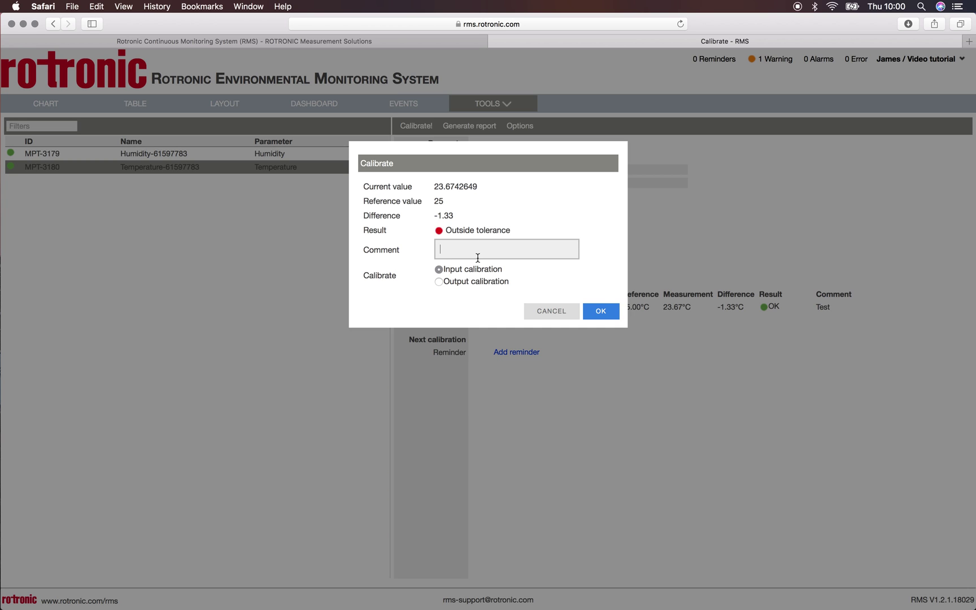
pyautogui.write('Test')
pyautogui.click(605, 314)
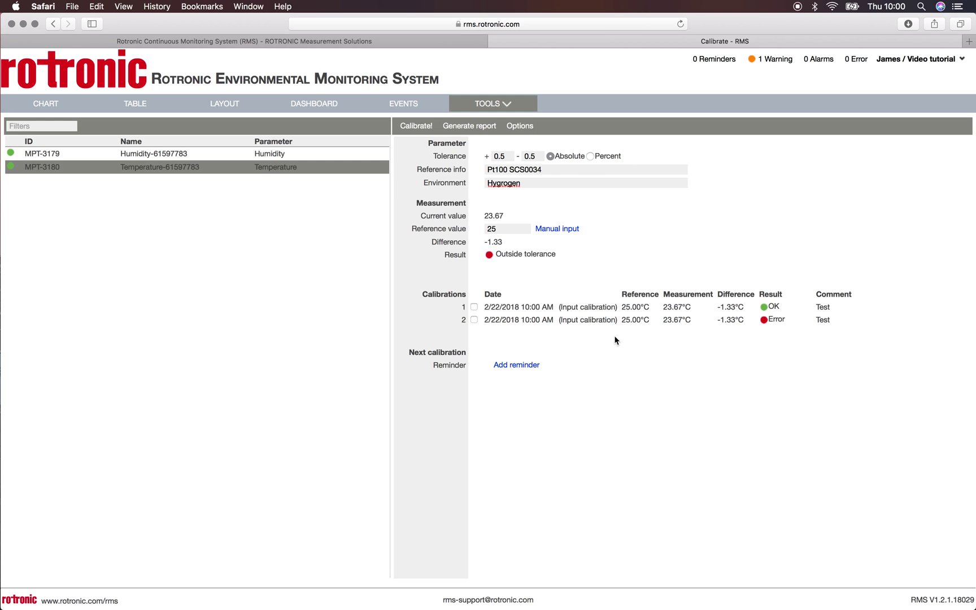
# Generate a report of all calibrations, review the calibration protocol PDF from start to end, and close it.
pyautogui.click(477, 128)
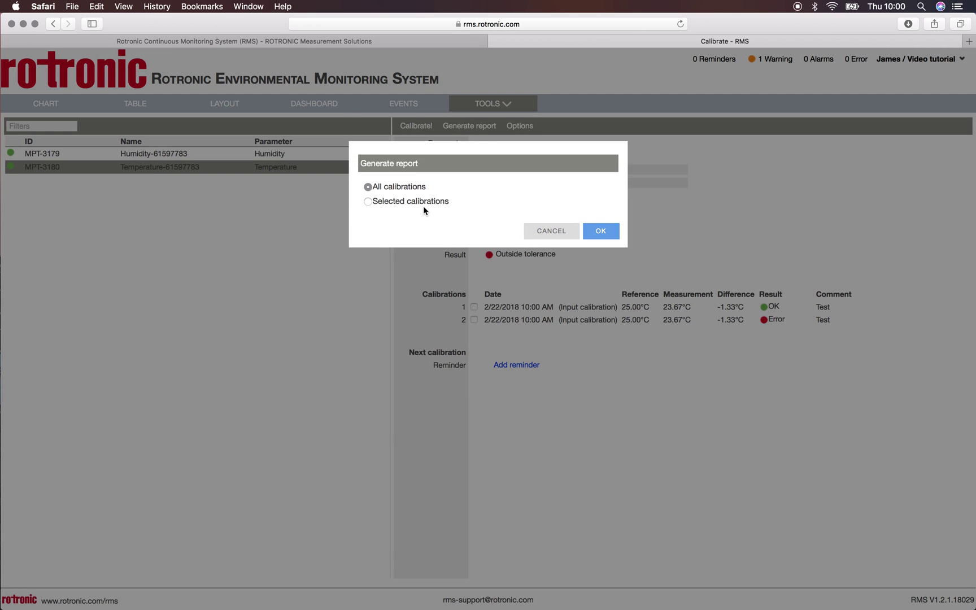
pyautogui.click(601, 234)
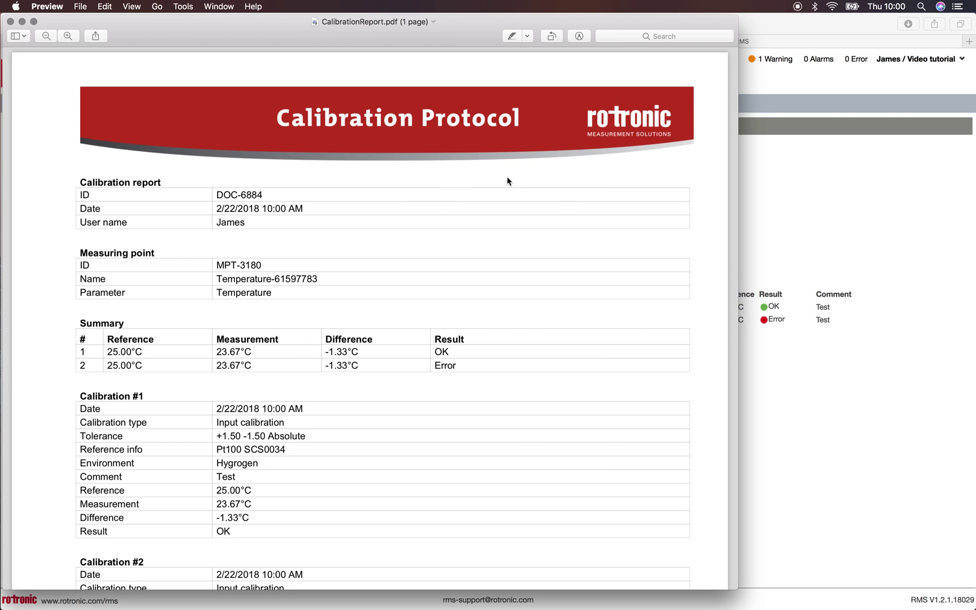
pyautogui.scroll(-5, 508, 177)
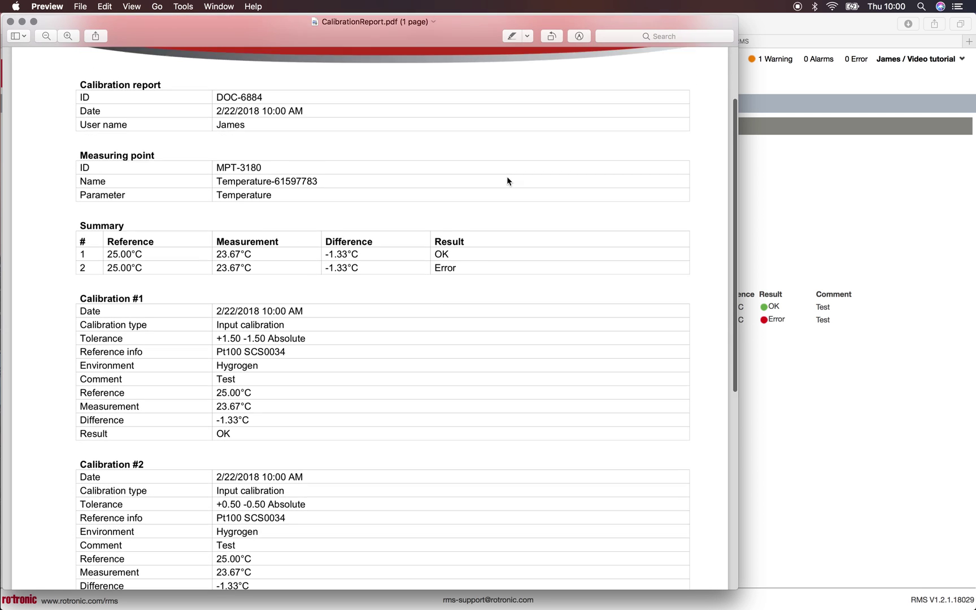
pyautogui.scroll(-15, 507, 180)
pyautogui.scroll(-3, 507, 180)
pyautogui.scroll(20, 507, 181)
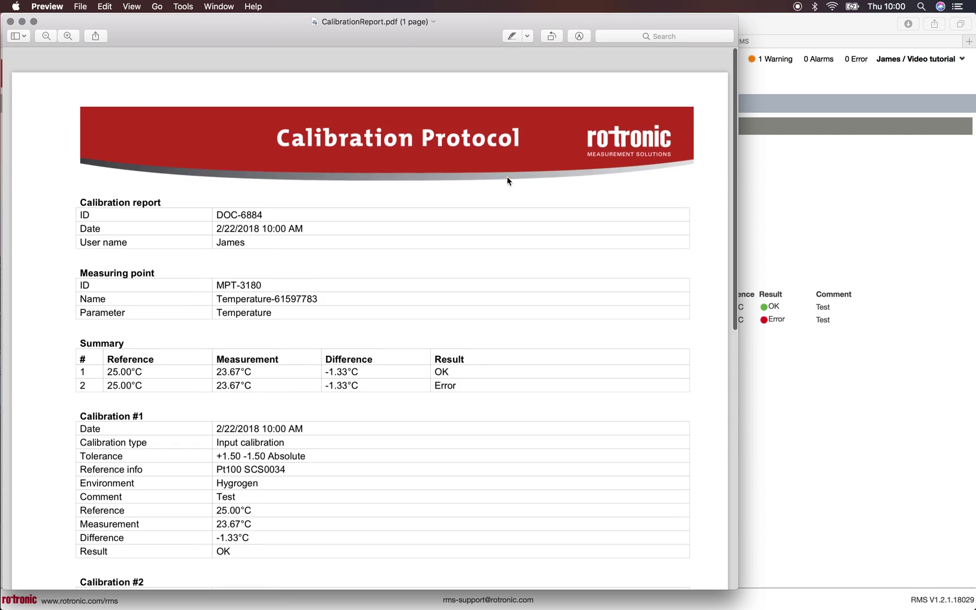
pyautogui.click(10, 21)
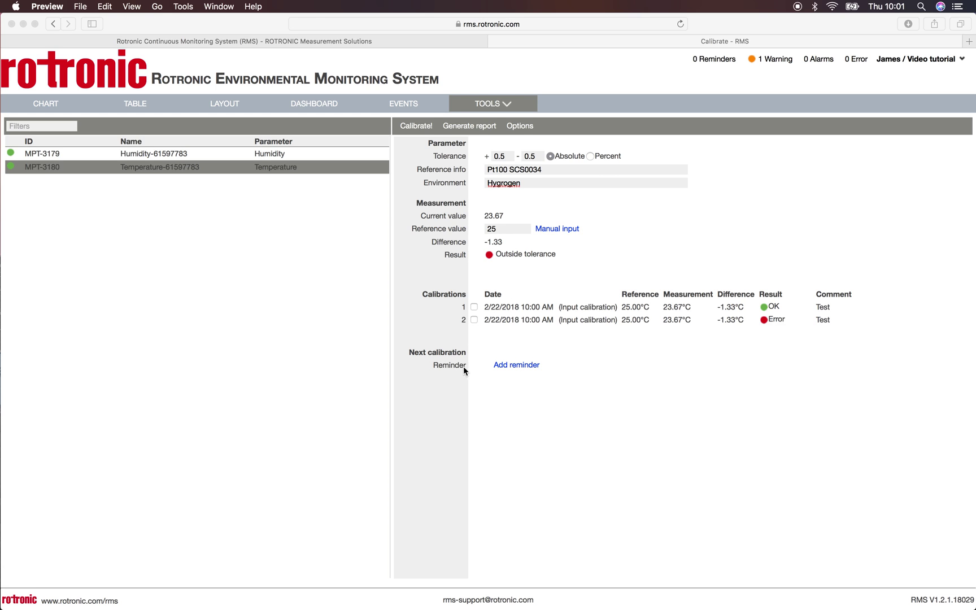
# Add a reminder for the next calibration of the temperature point in 6 months.
pyautogui.click(518, 367)
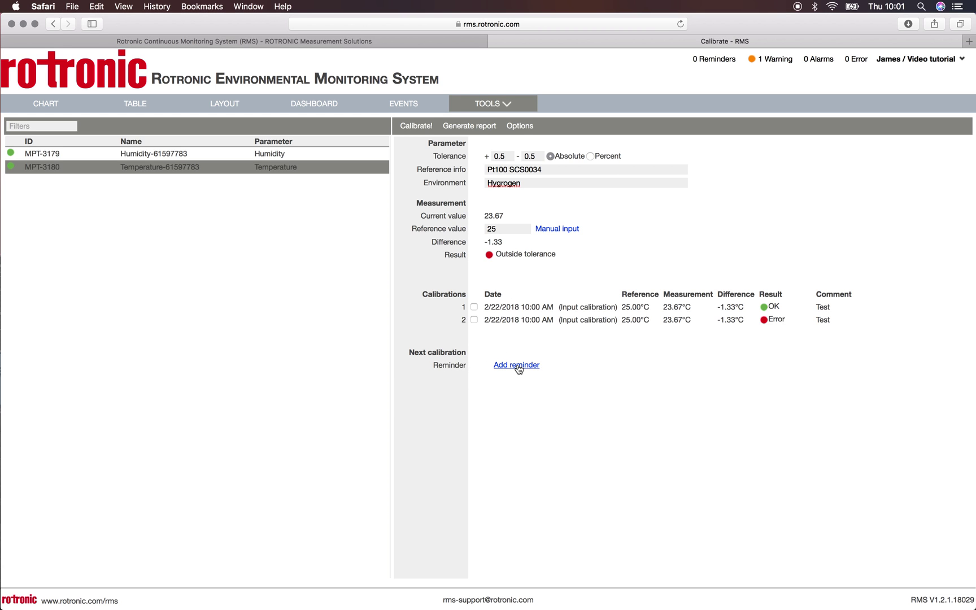
pyautogui.click(518, 365)
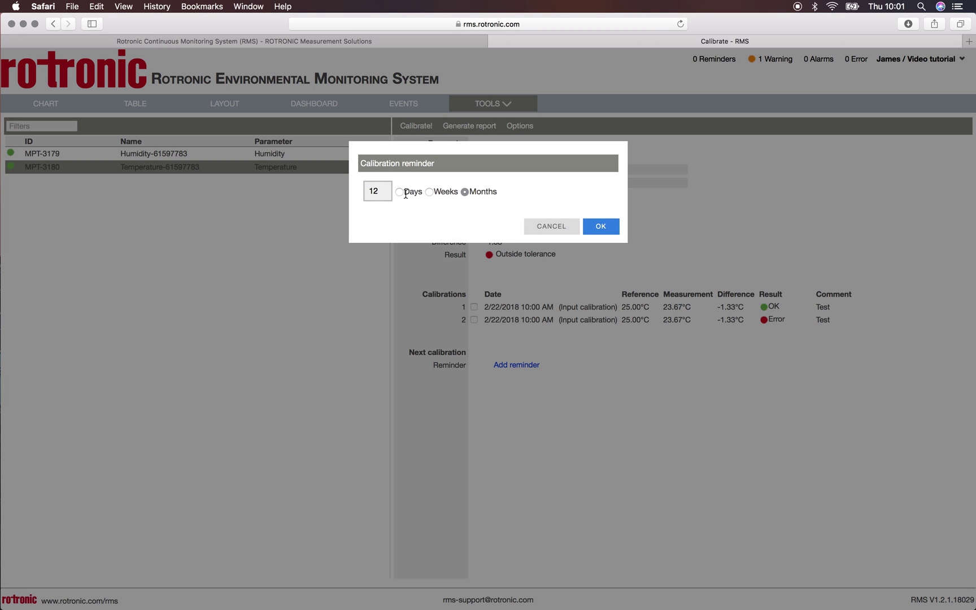
pyautogui.click(380, 192)
pyautogui.moveTo(382, 192); pyautogui.dragTo(342, 191)
pyautogui.write('6')
pyautogui.click(599, 228)
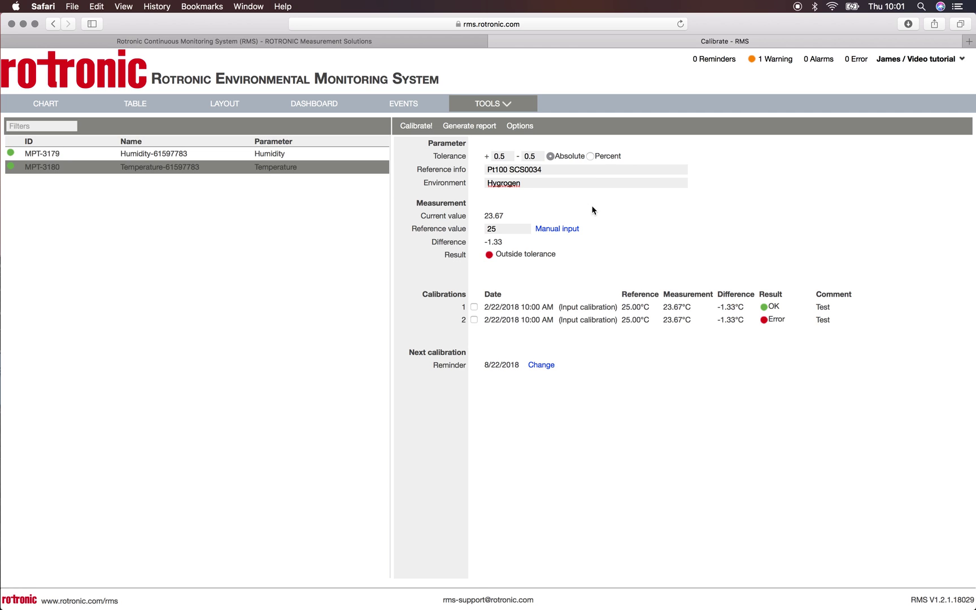
pyautogui.click(525, 126)
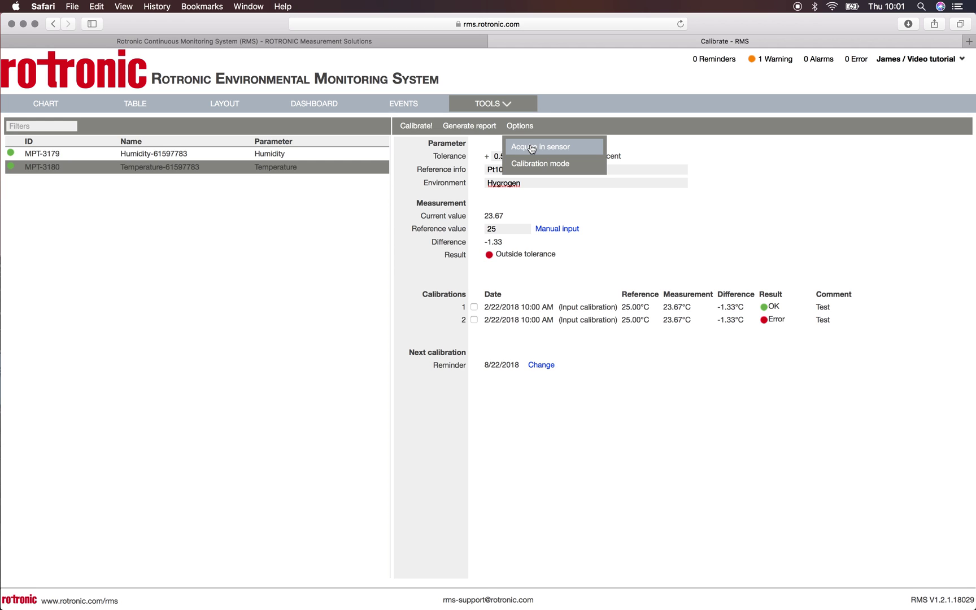
pyautogui.click(610, 390)
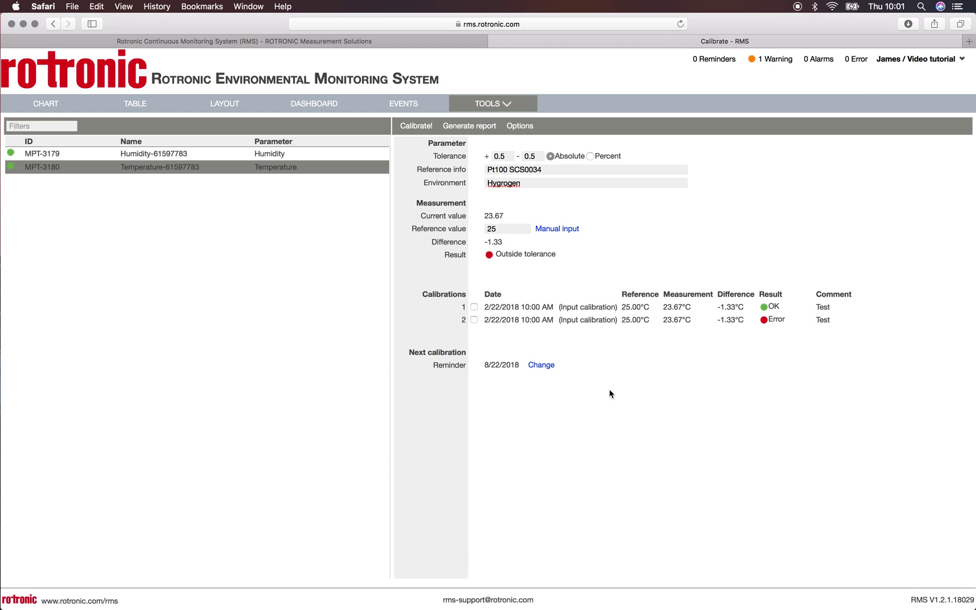